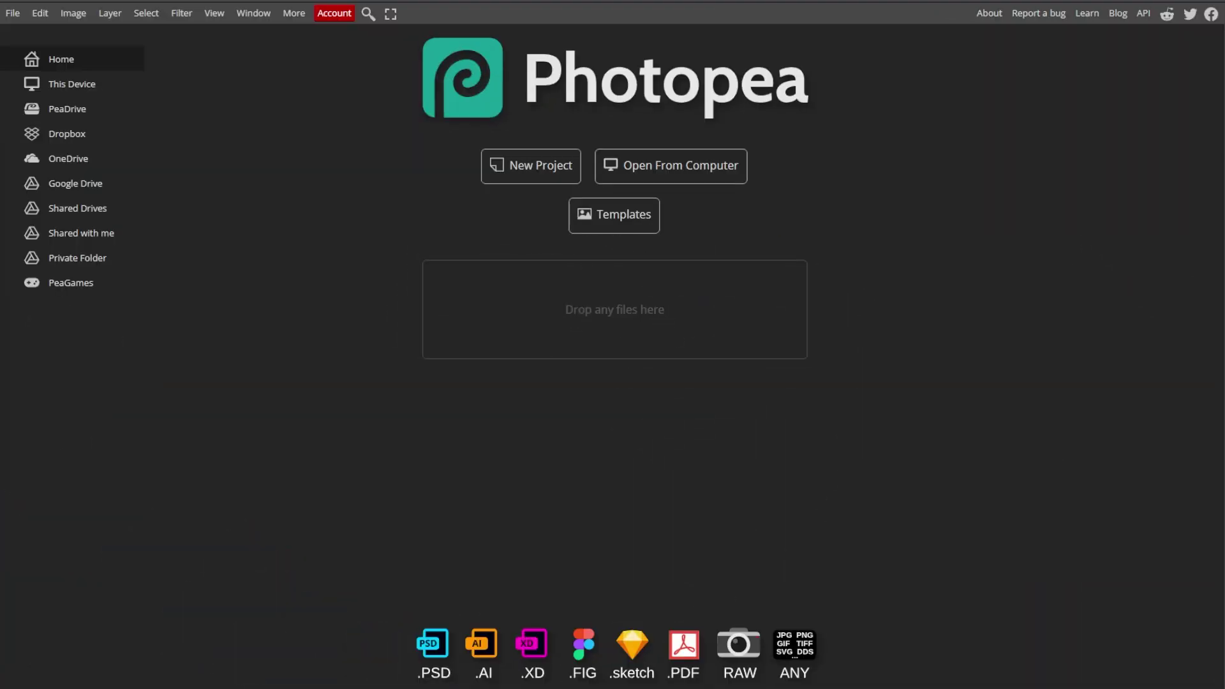
Step: Open the black-and-white photo of the blindfolded man from the File menu
click(14, 13)
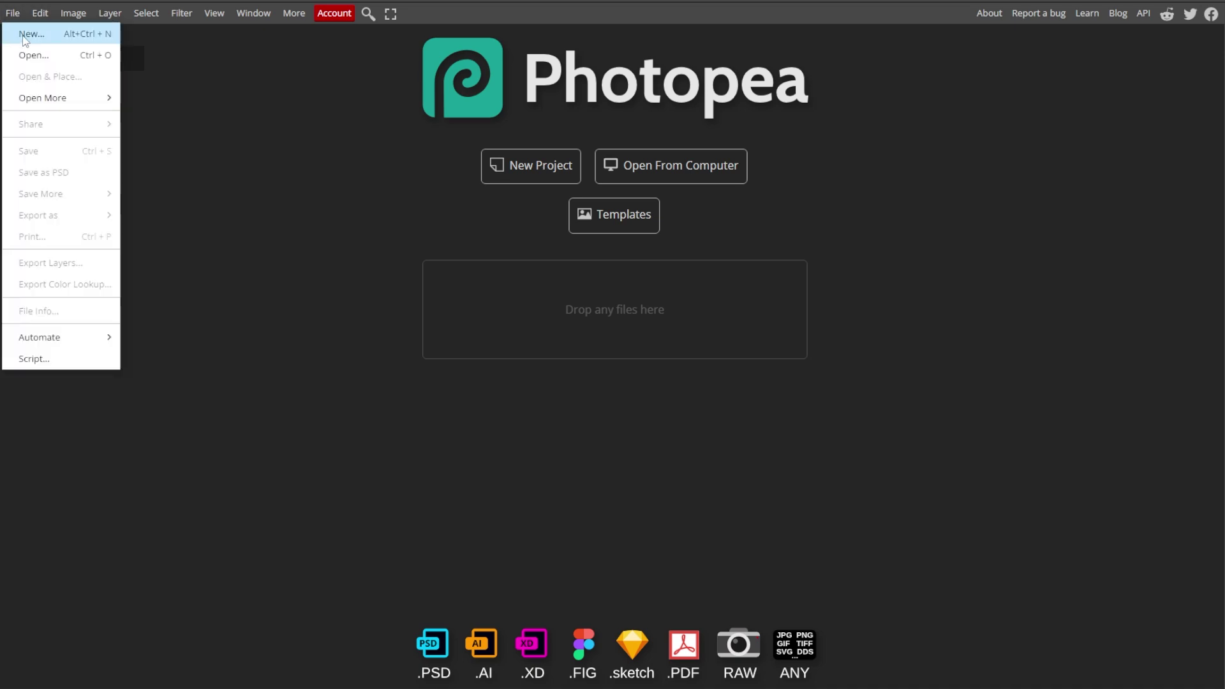
click(27, 54)
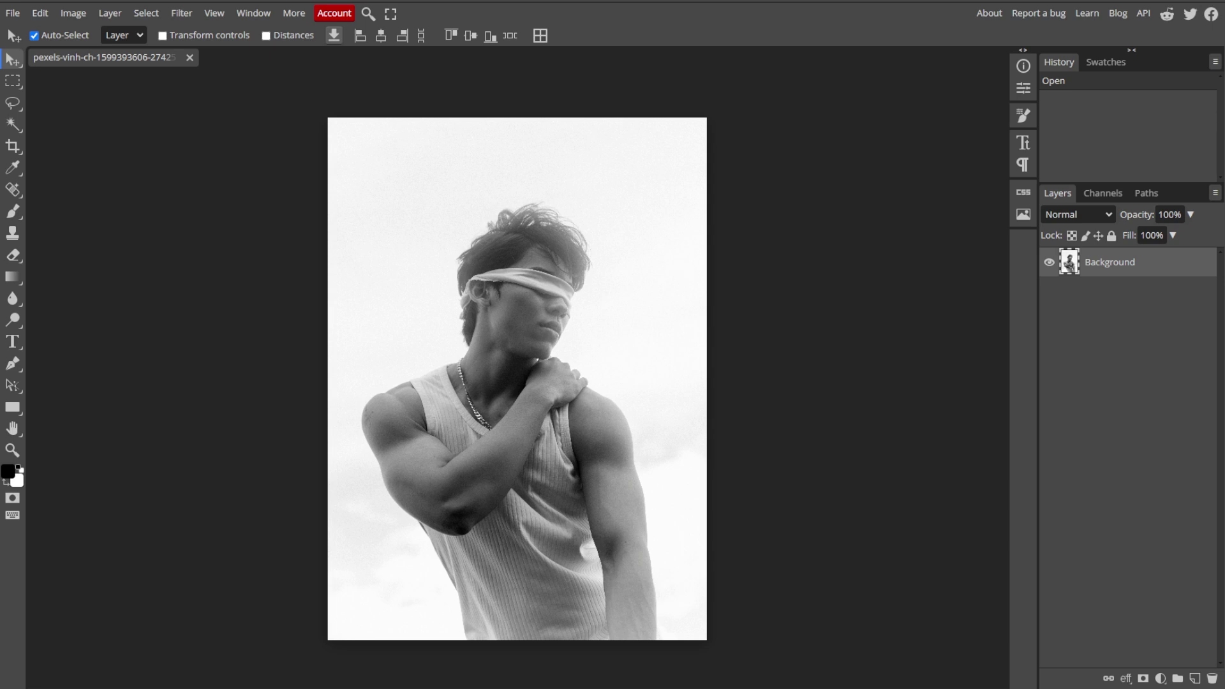
Step: Switch to the Quick Selection tool and enlarge its brush to 129 px
right_click(13, 124)
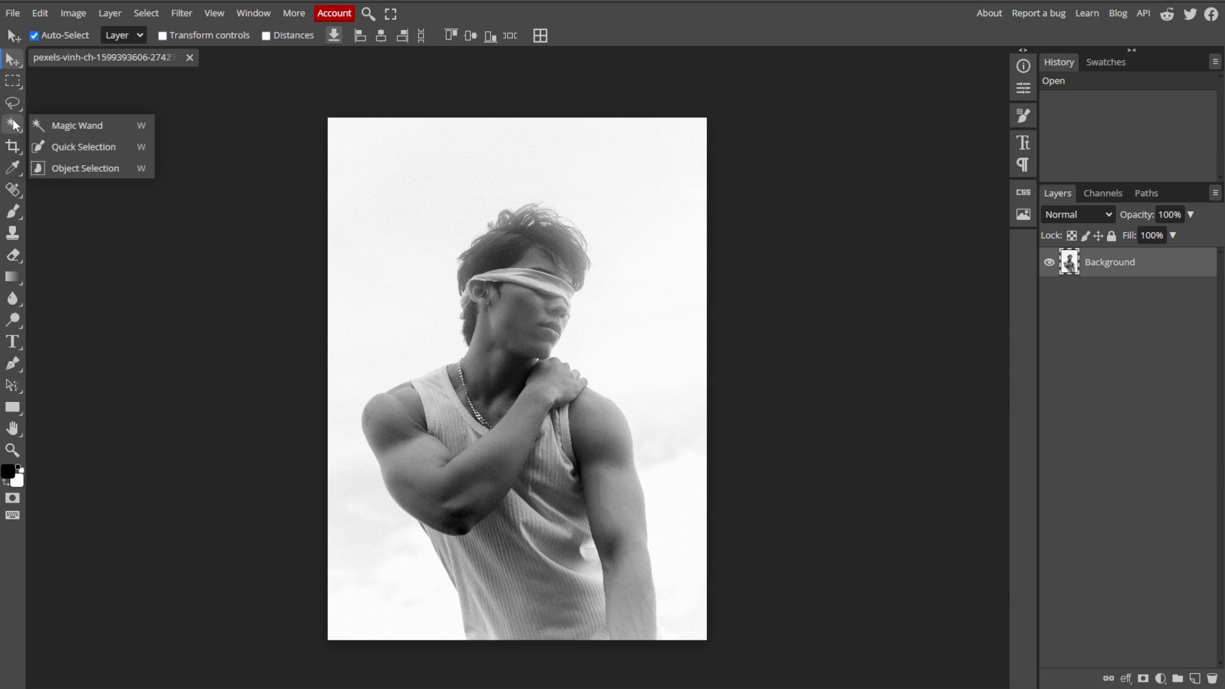
click(60, 126)
scroll(538, 234, up, 5)
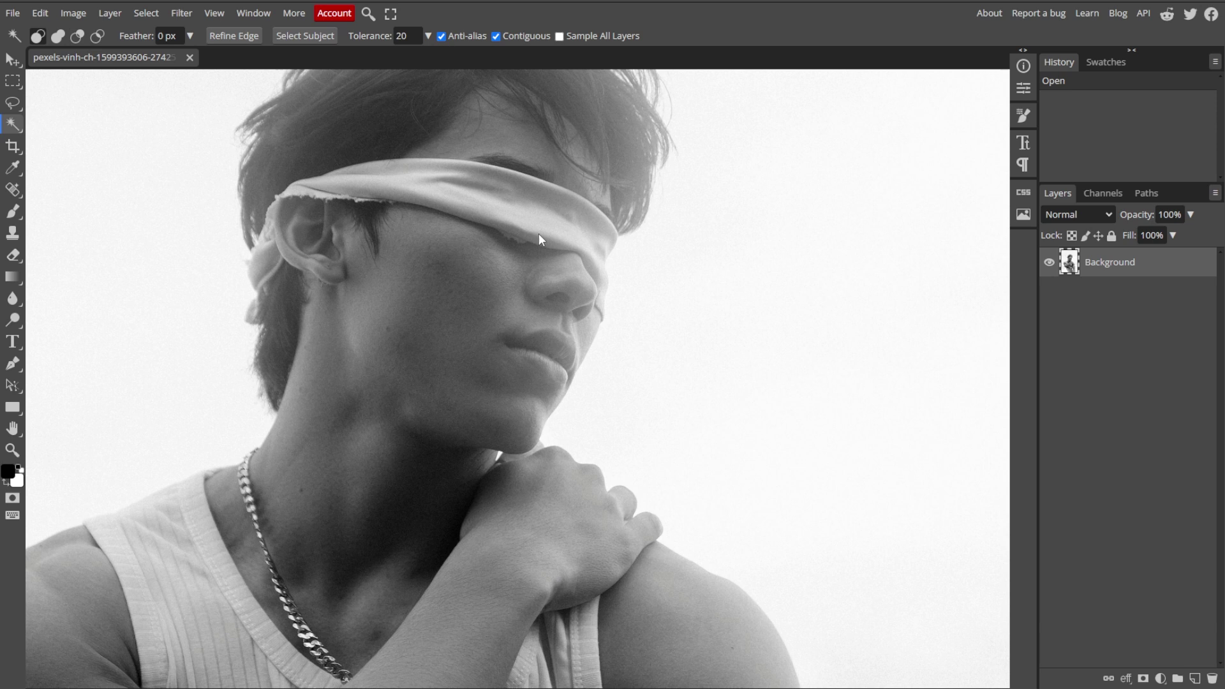
scroll(539, 234, down, 5)
right_click(13, 125)
click(57, 140)
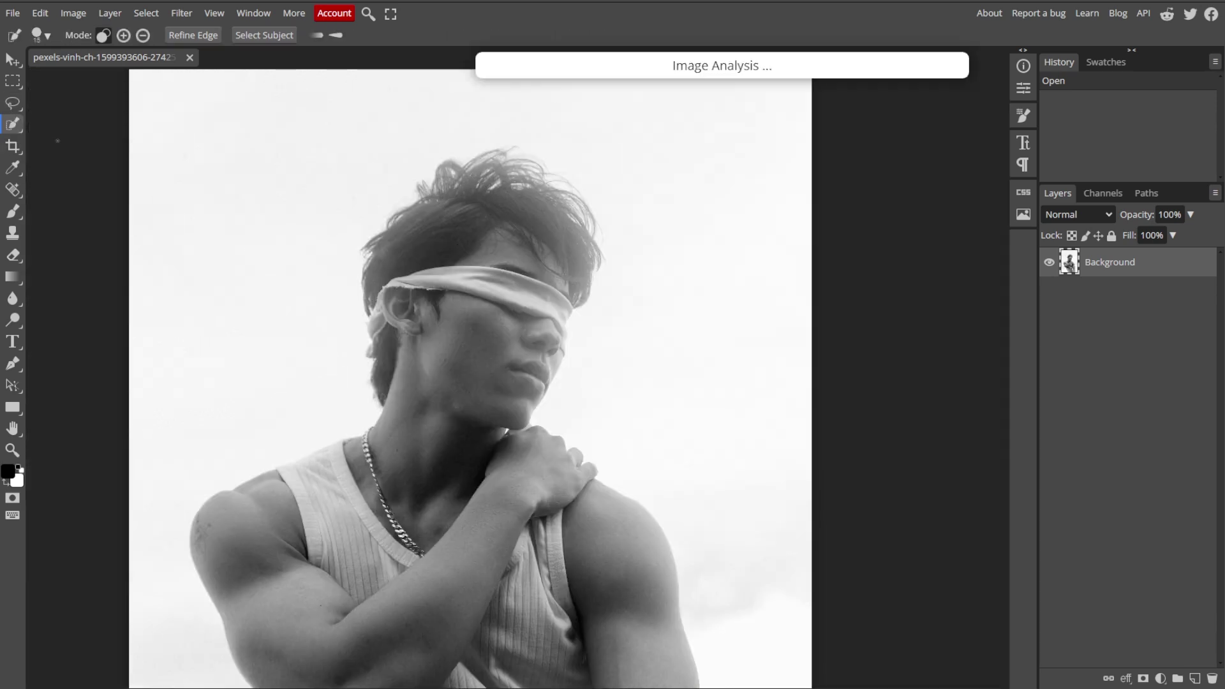
click(41, 35)
drag(115, 73, 191, 72)
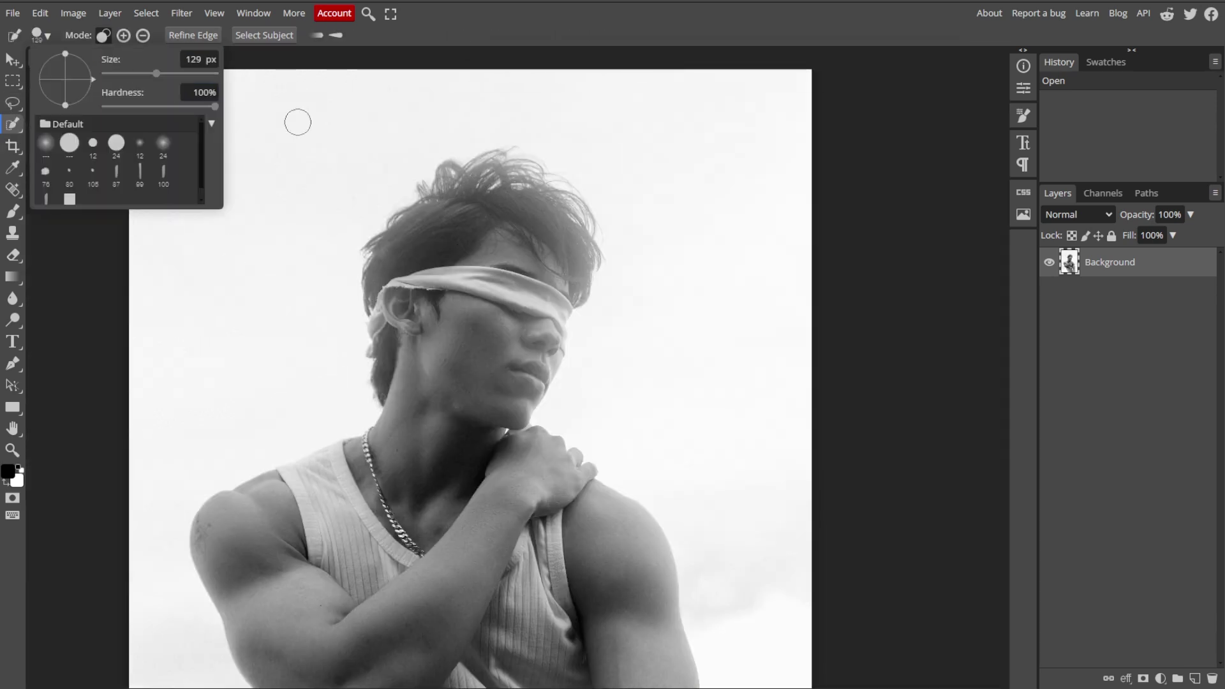
Step: Try a stroke in the sky, undo it, then select the man with Select Subject
click(295, 124)
click(200, 222)
key(ctrl+z)
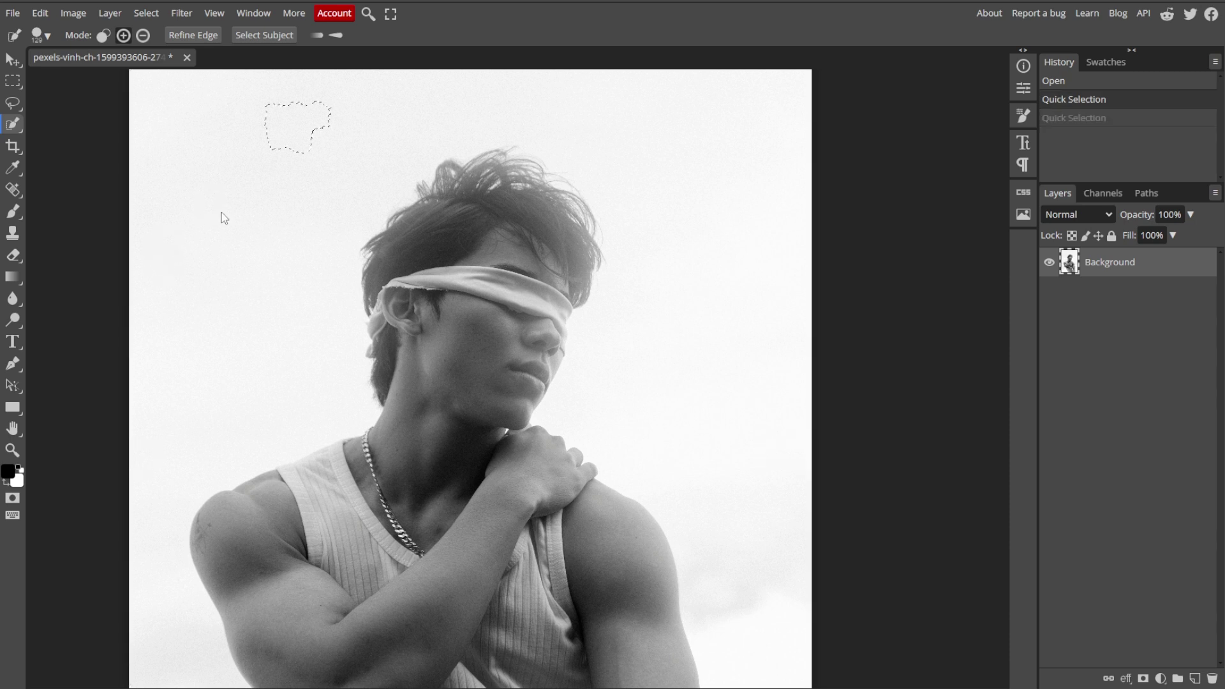
drag(219, 213, 254, 241)
click(264, 36)
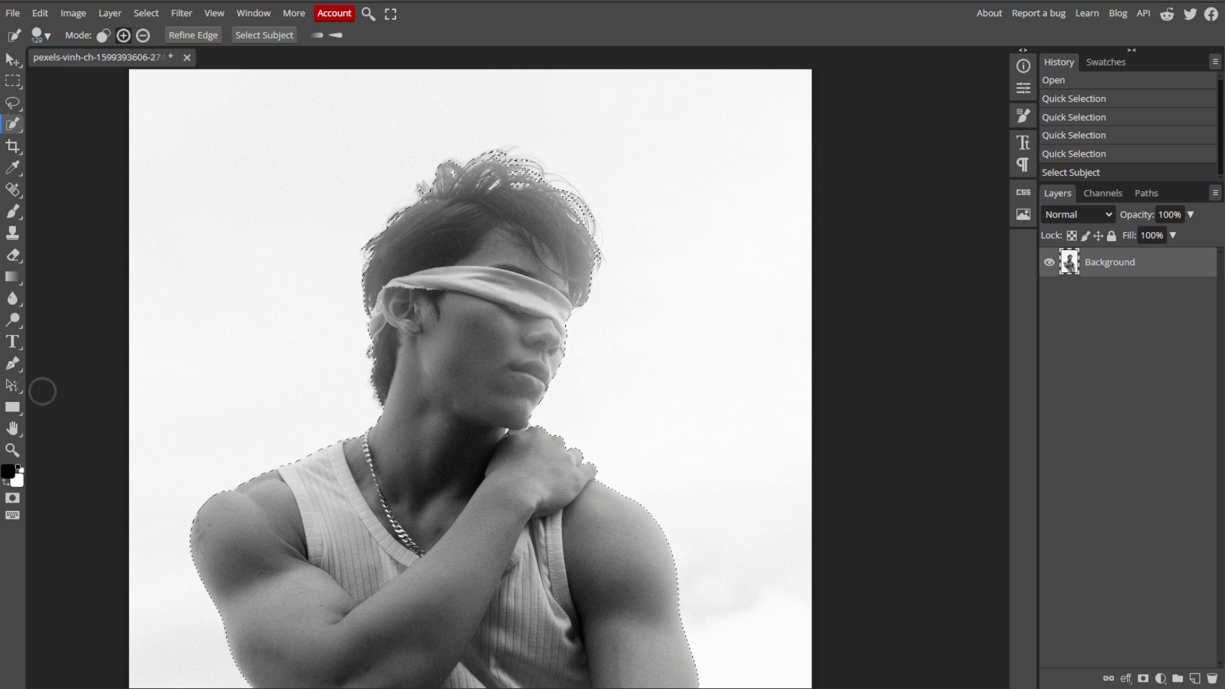
click(146, 13)
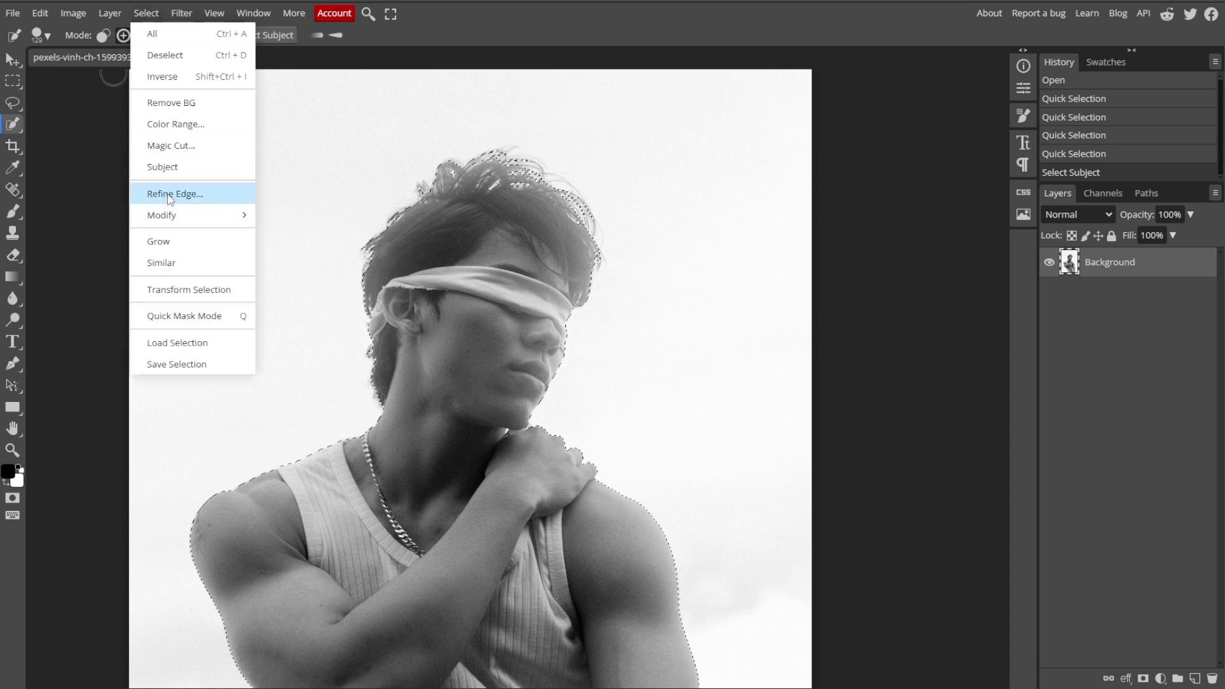
Step: Open Refine Edge on the man's selection, previewing him on transparency with border 3
click(441, 40)
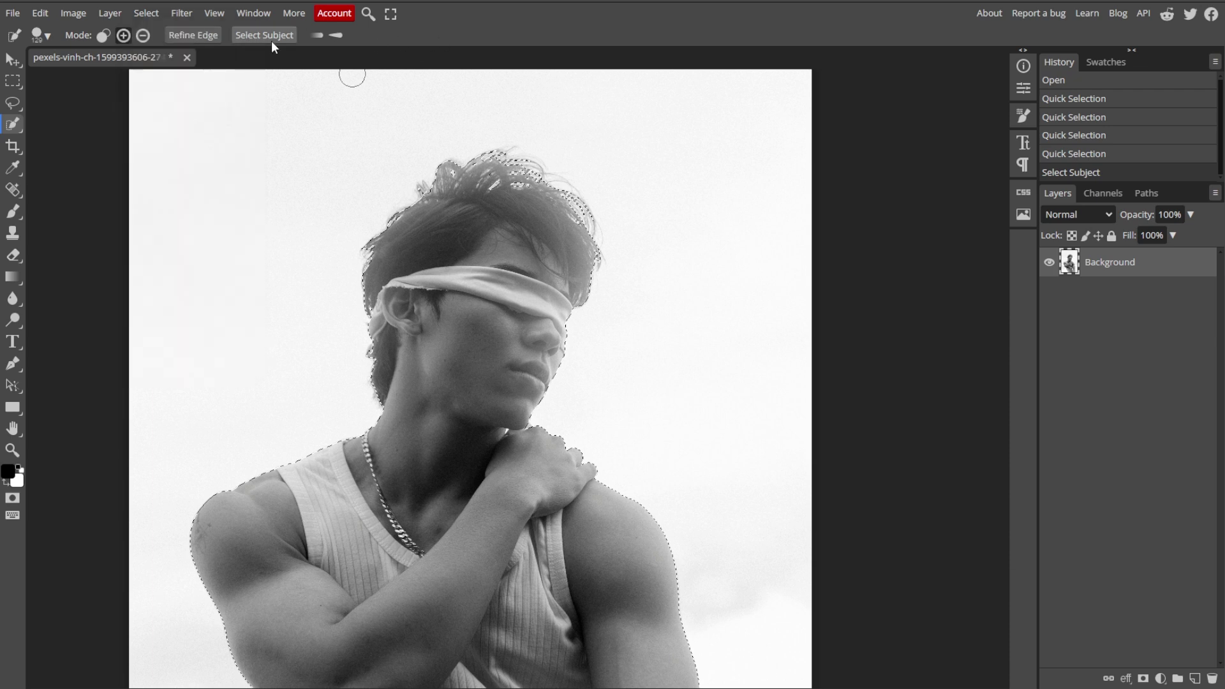
click(212, 40)
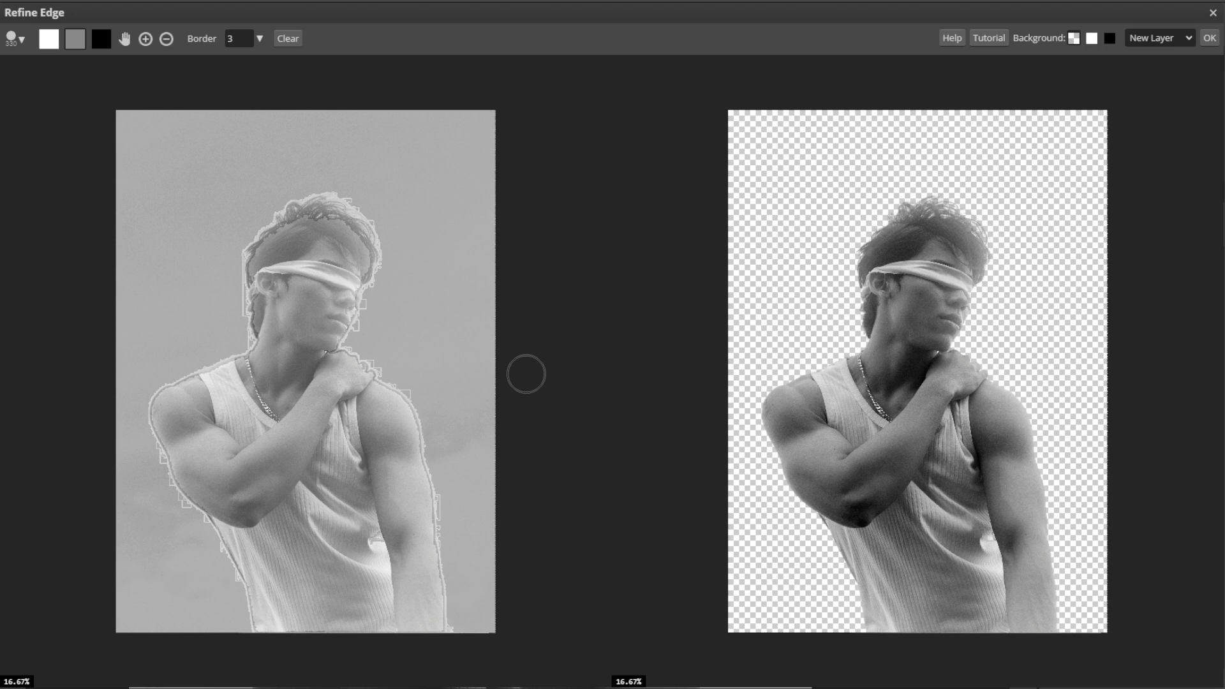
Step: Zoom the previews and switch the refine brush to a smaller Default preset of about 123 px
scroll(475, 374, up, 1)
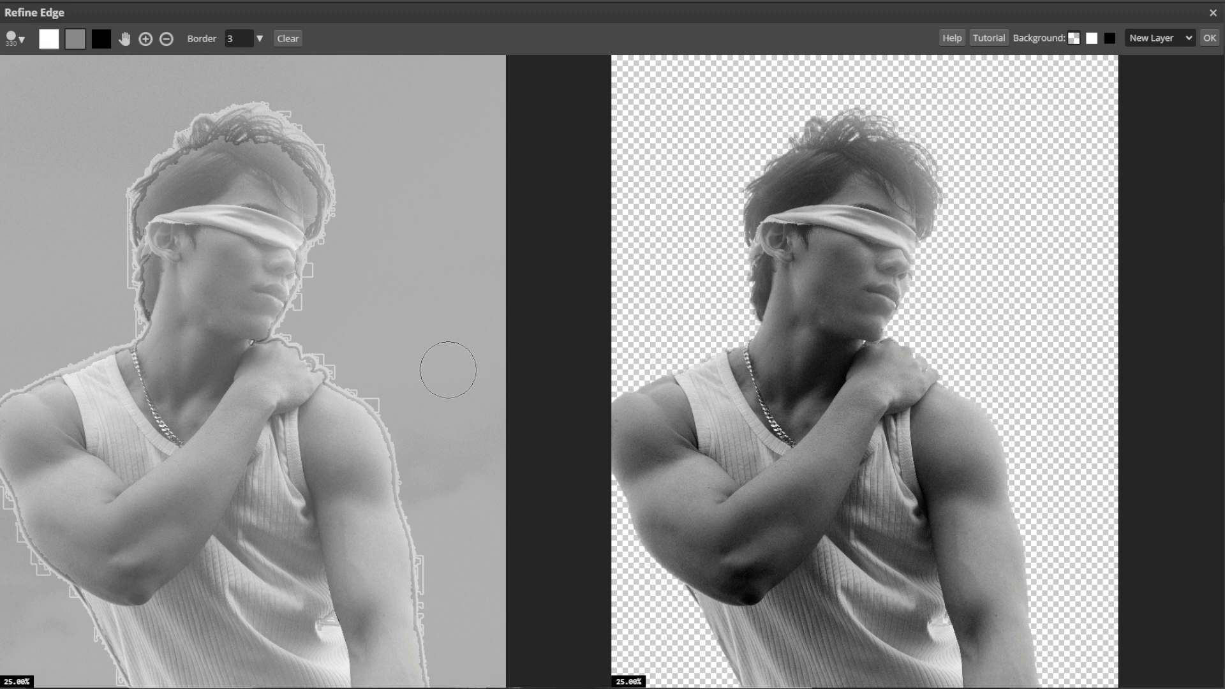
click(14, 39)
click(41, 160)
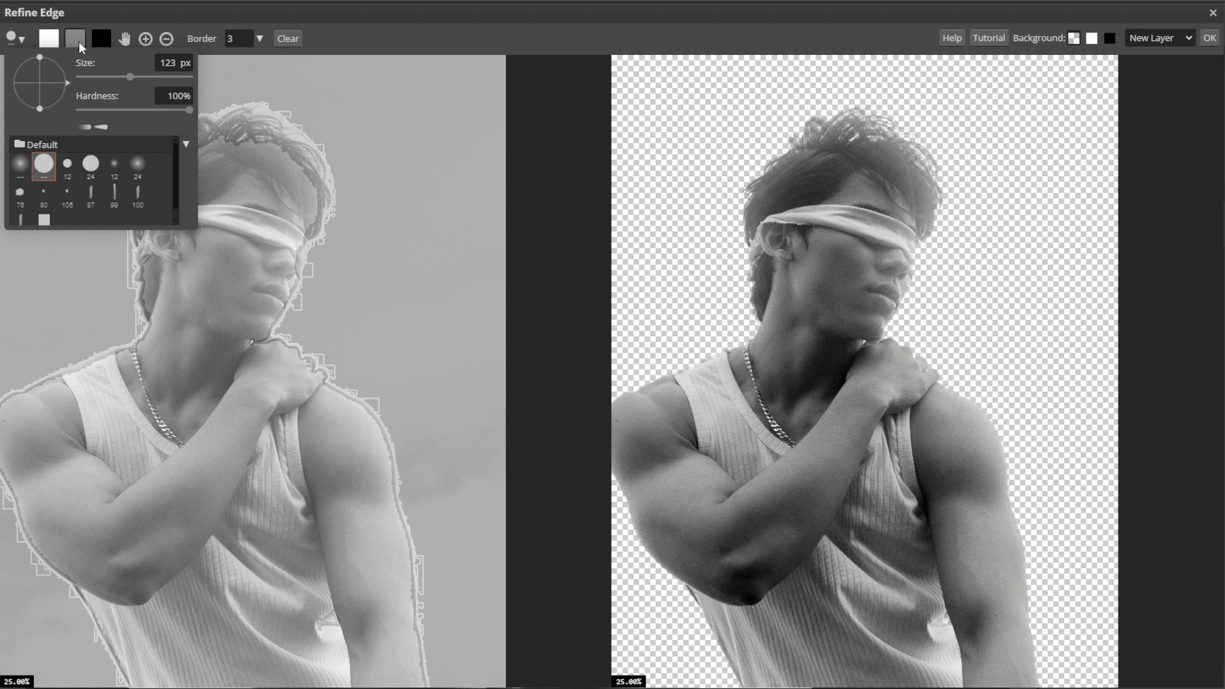
click(99, 37)
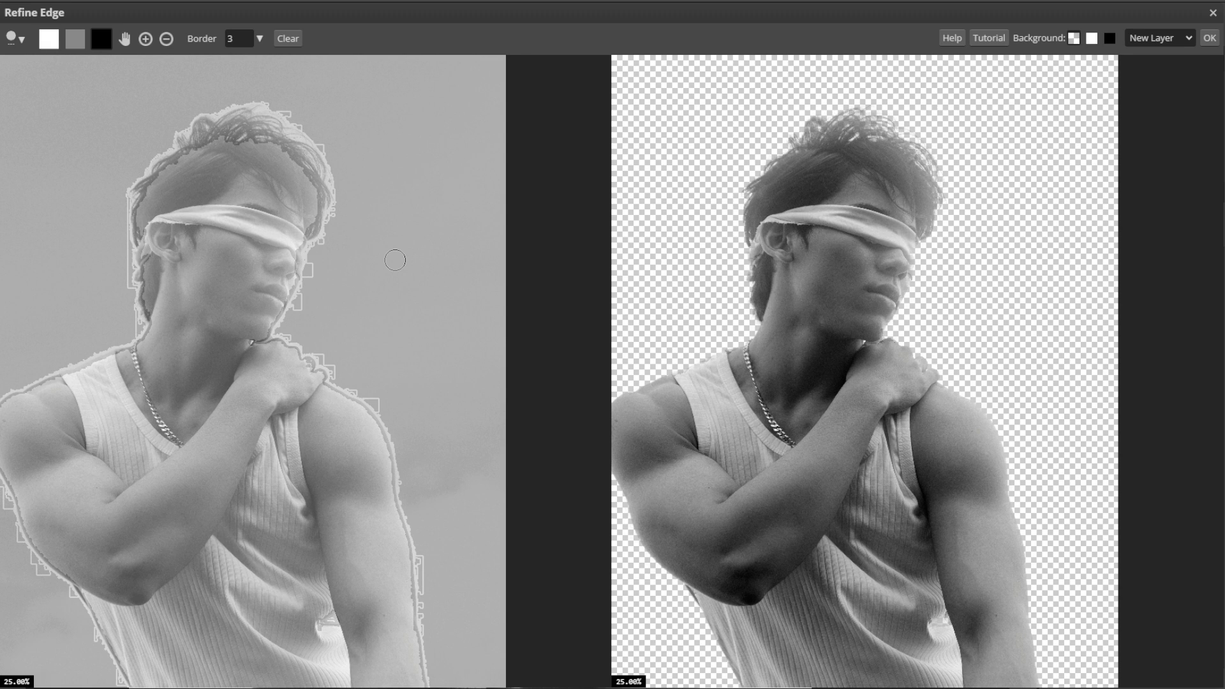
Step: Select the Border value of 3, zoom to inspect the edges, and show the output choices
click(232, 38)
drag(232, 38, 220, 38)
scroll(555, 266, down, 1)
scroll(227, 388, up, 4)
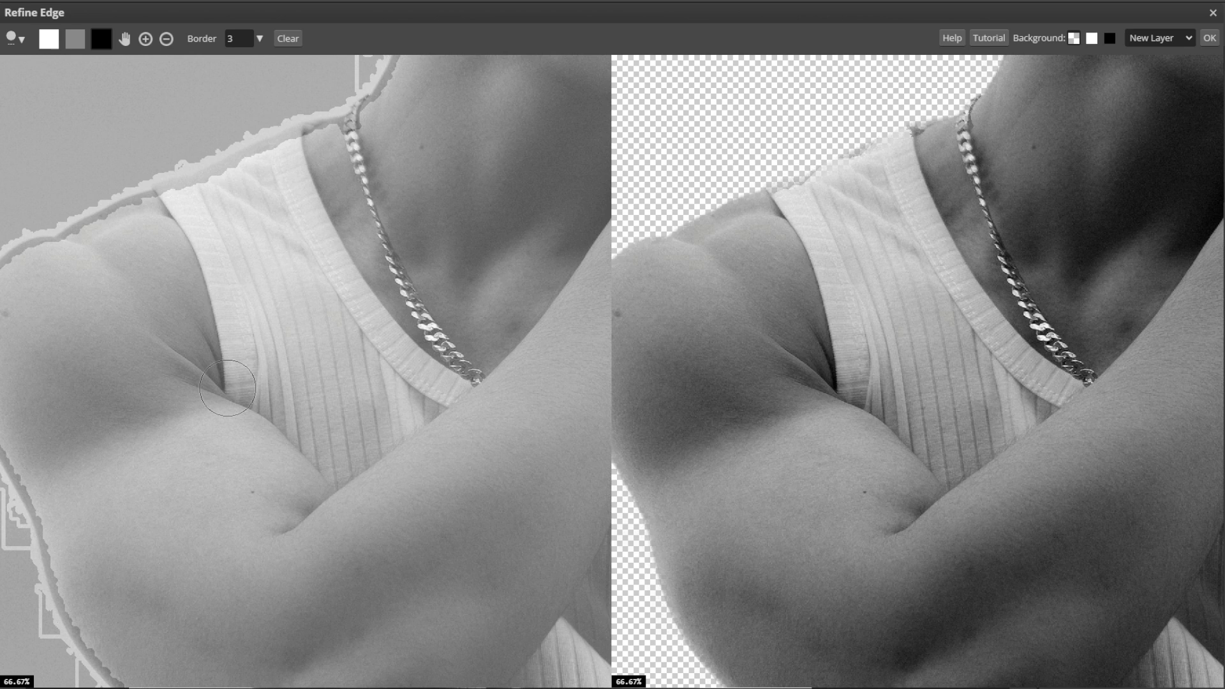
scroll(227, 388, down, 2)
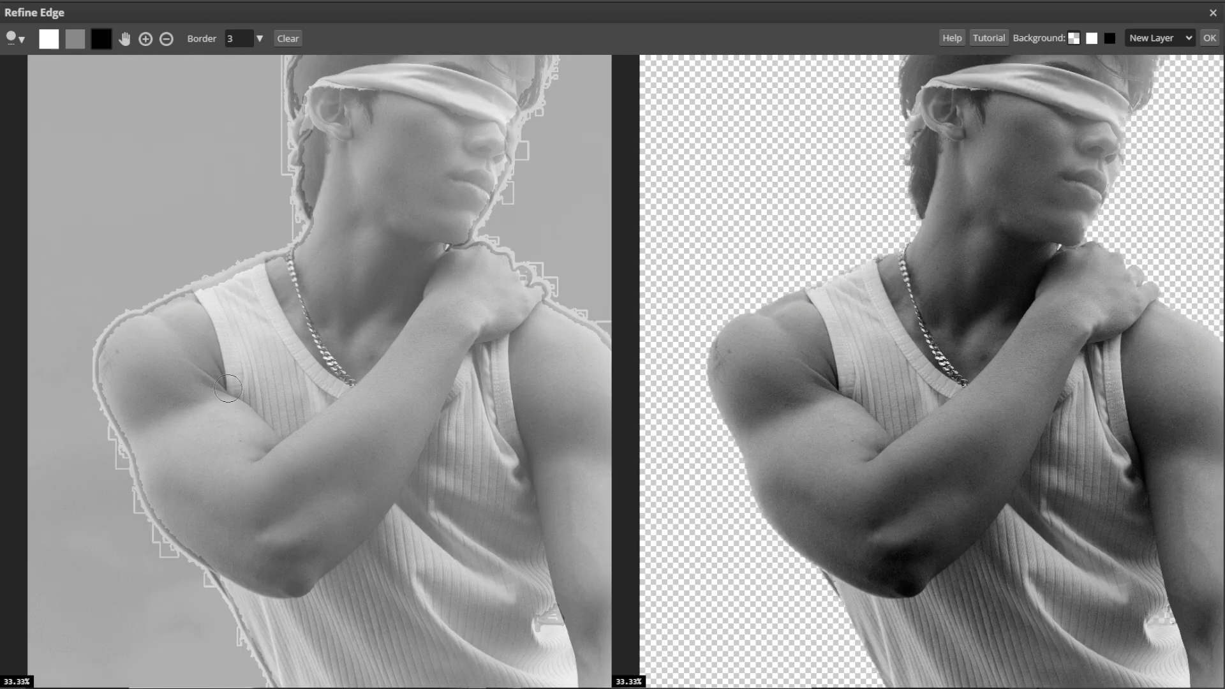
scroll(227, 388, down, 2)
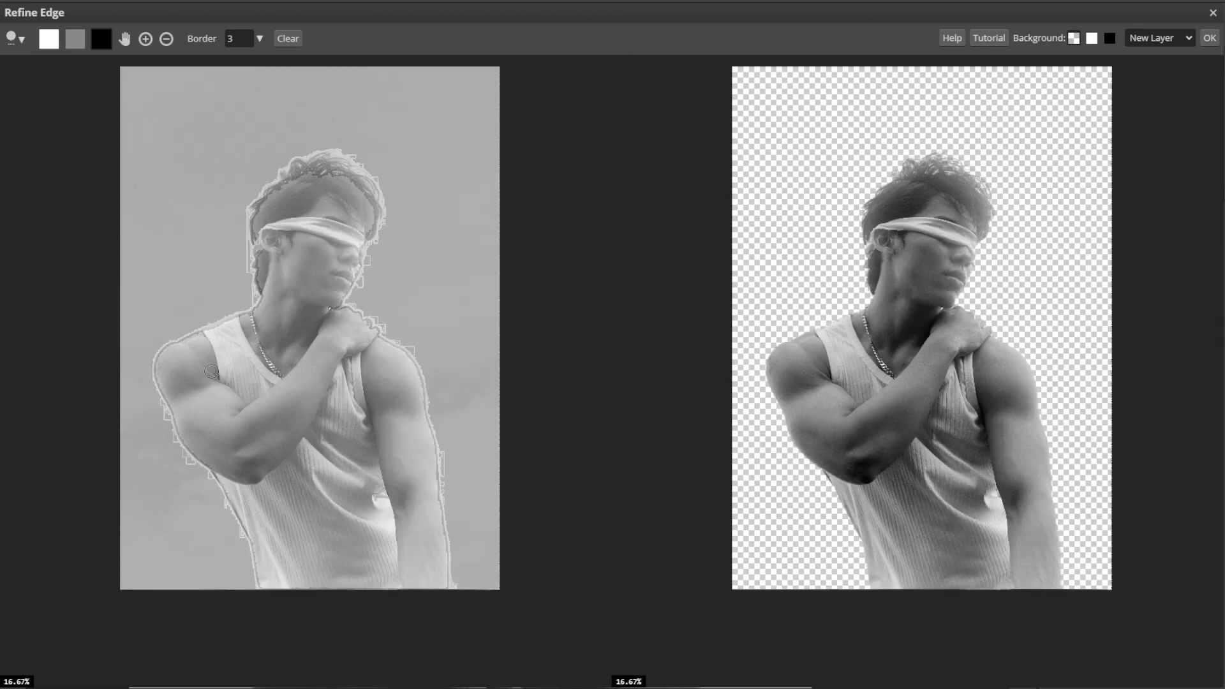
scroll(649, 413, up, 1)
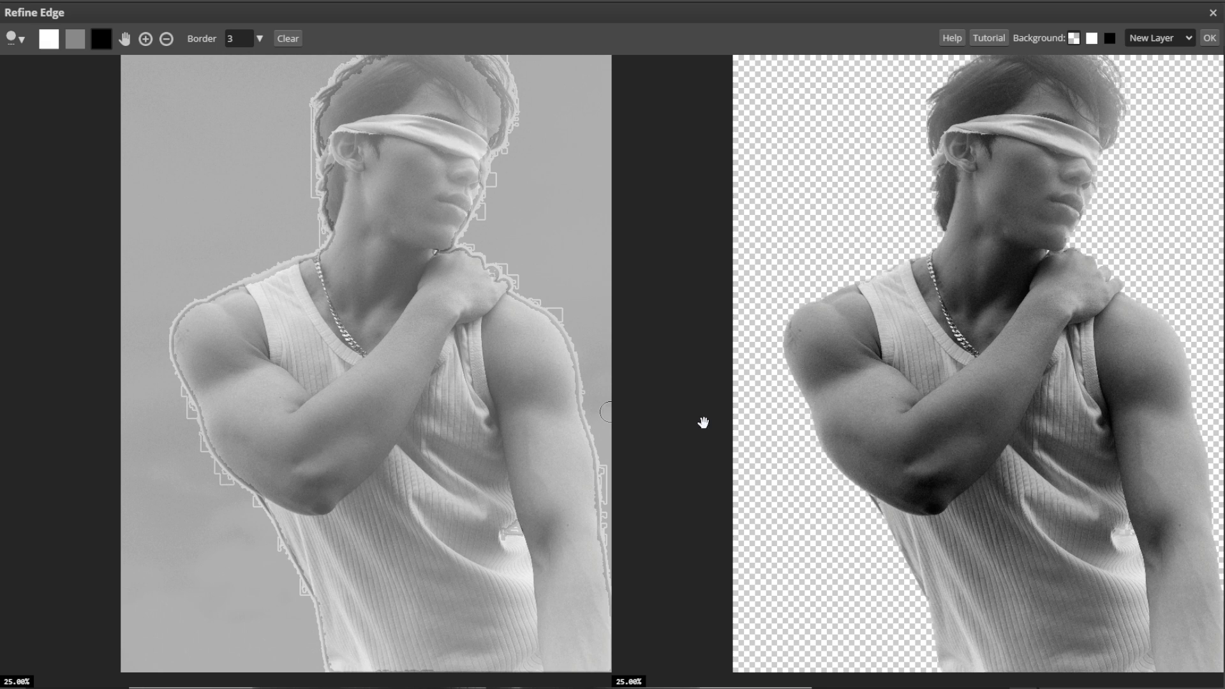
scroll(703, 422, down, 1)
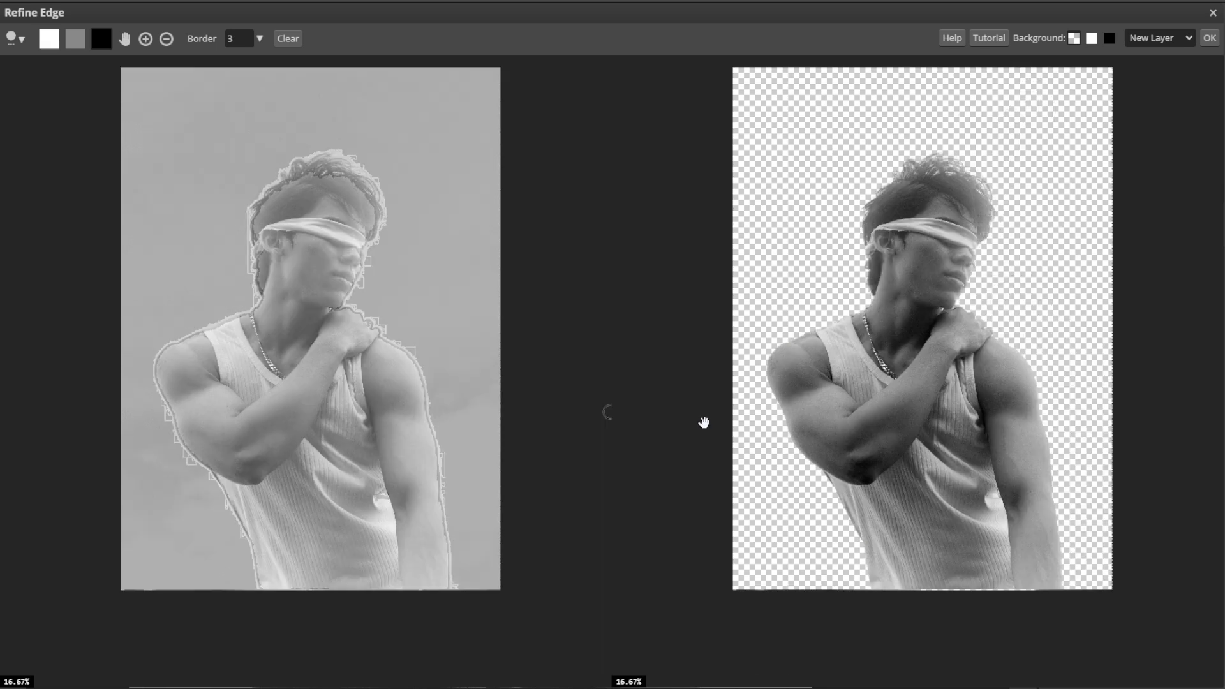
scroll(827, 437, up, 1)
click(1163, 50)
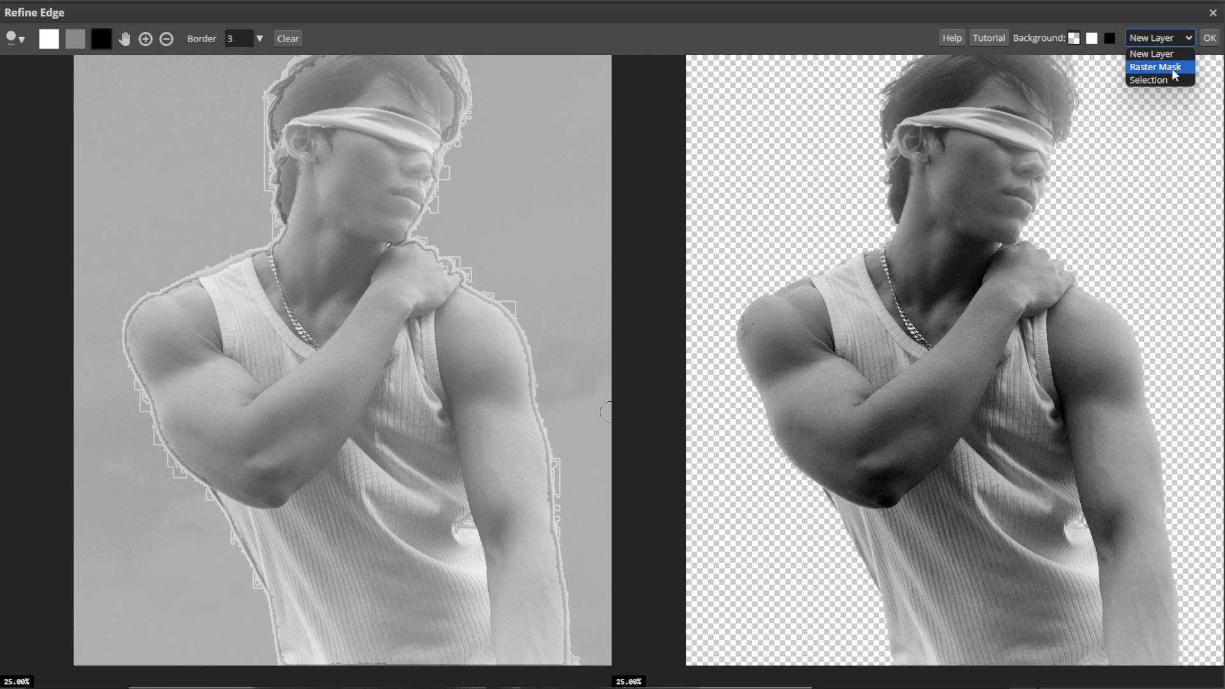
Step: Keep the output as New Layer and apply the refined cutout
click(1159, 55)
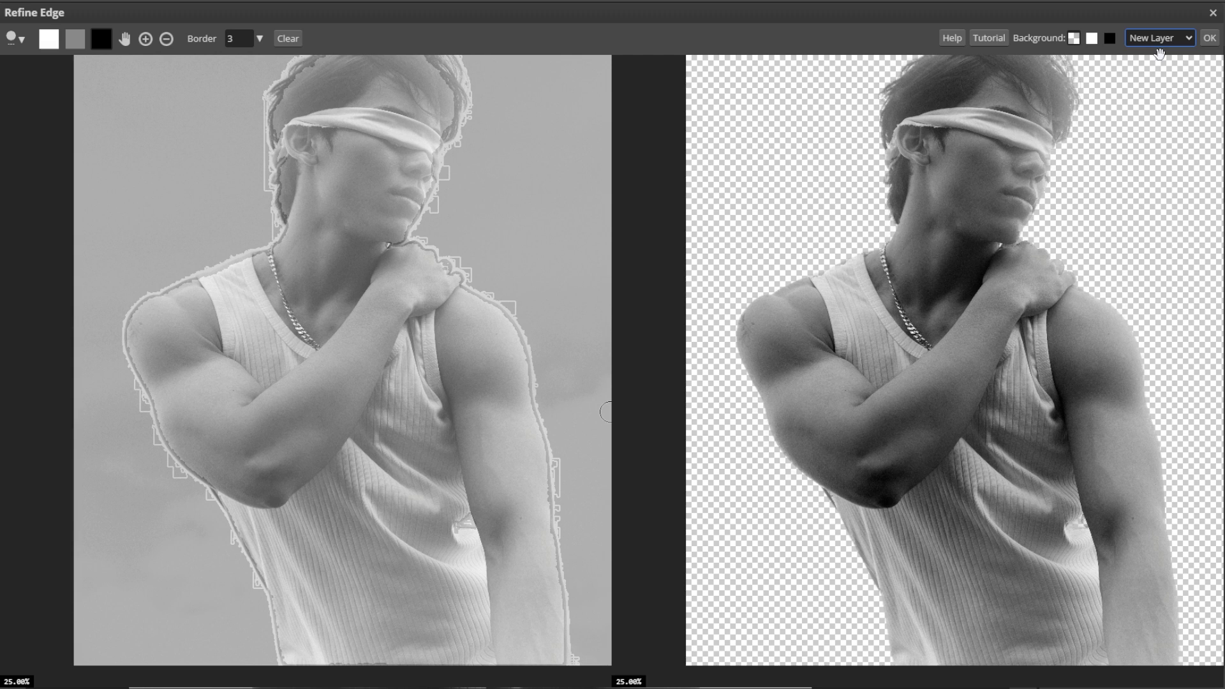
click(1209, 39)
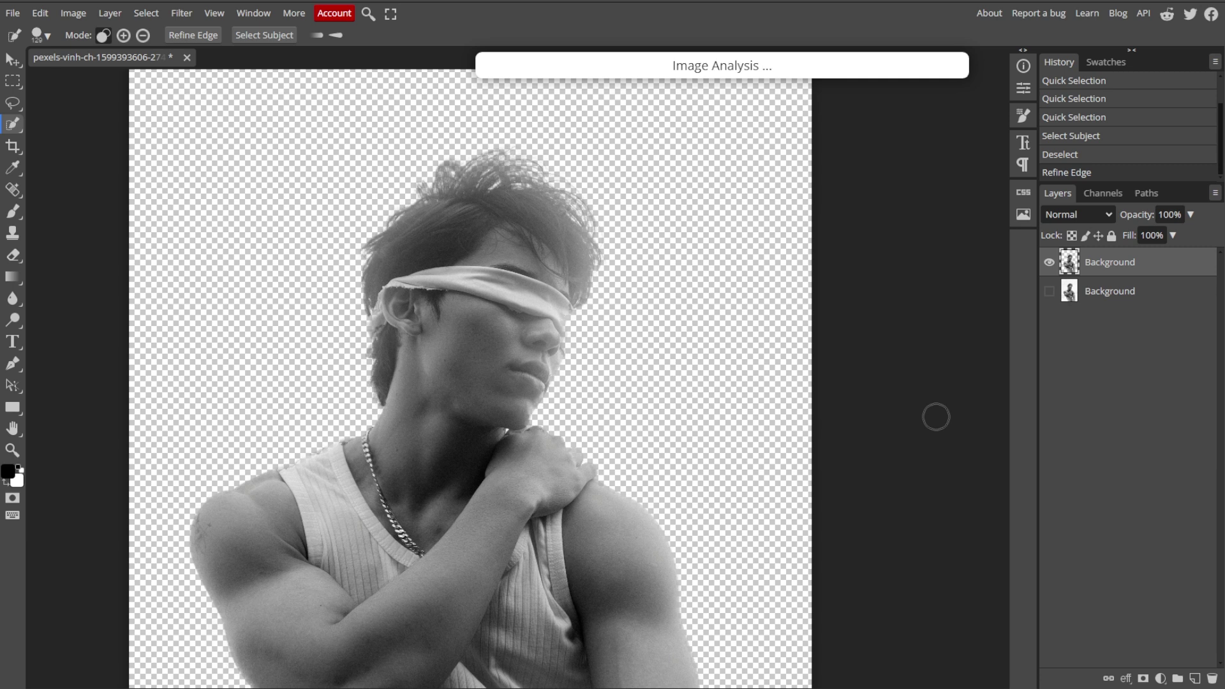
Step: Zoom out on the transparent cutout and bring up the File menu
scroll(829, 405, right, 2)
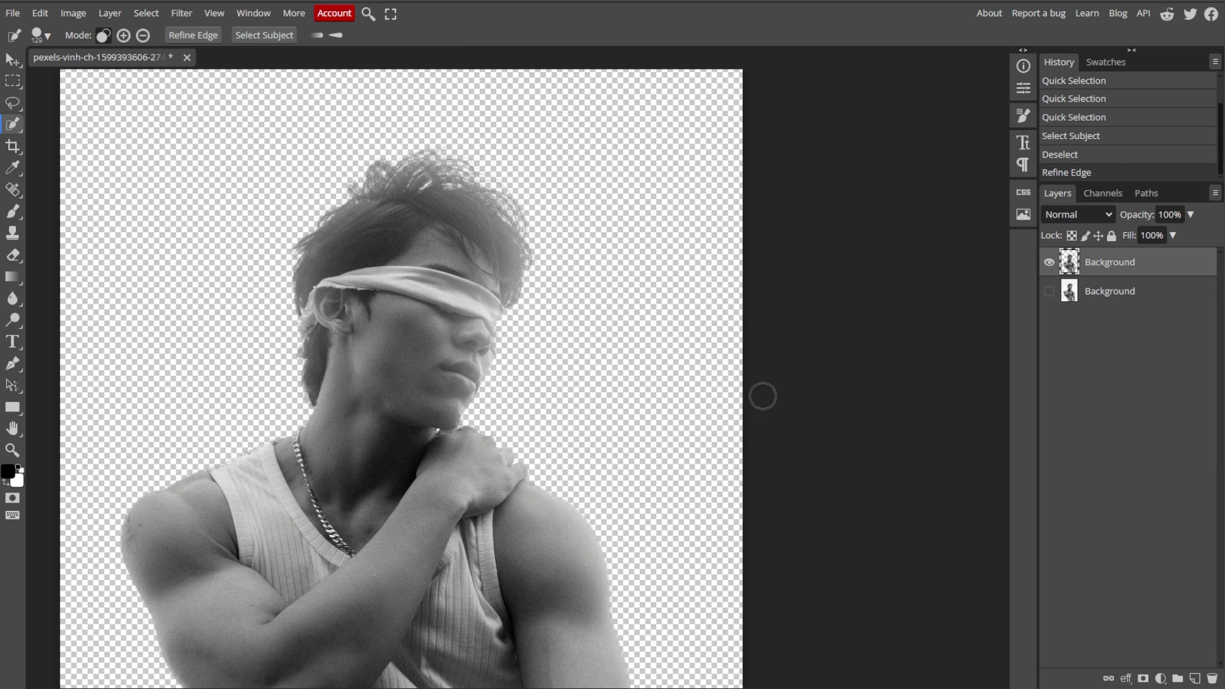
scroll(762, 396, down, 1)
scroll(605, 382, down, 2)
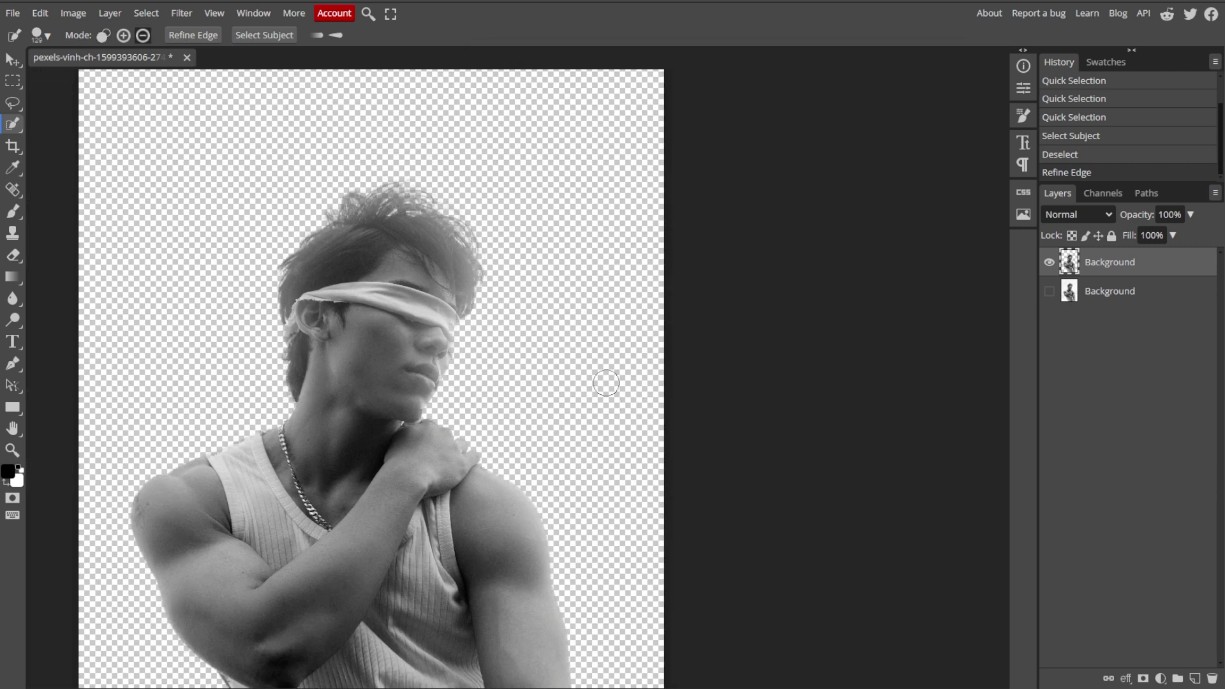
scroll(606, 383, down, 2)
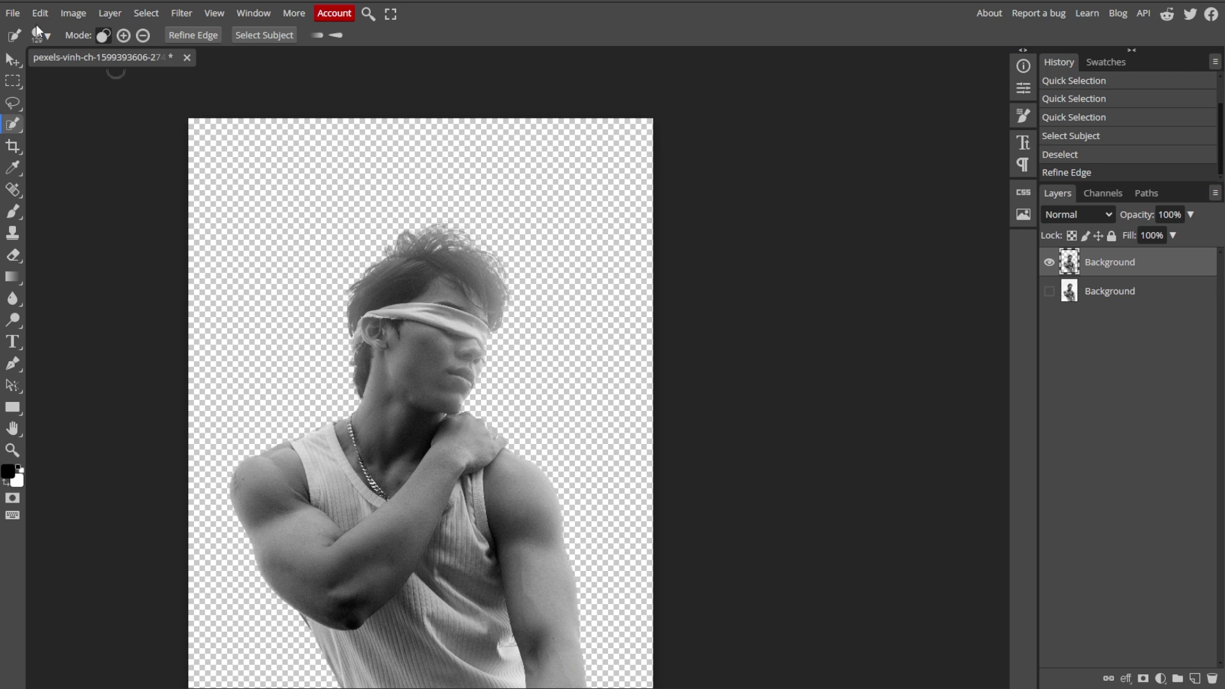
click(12, 13)
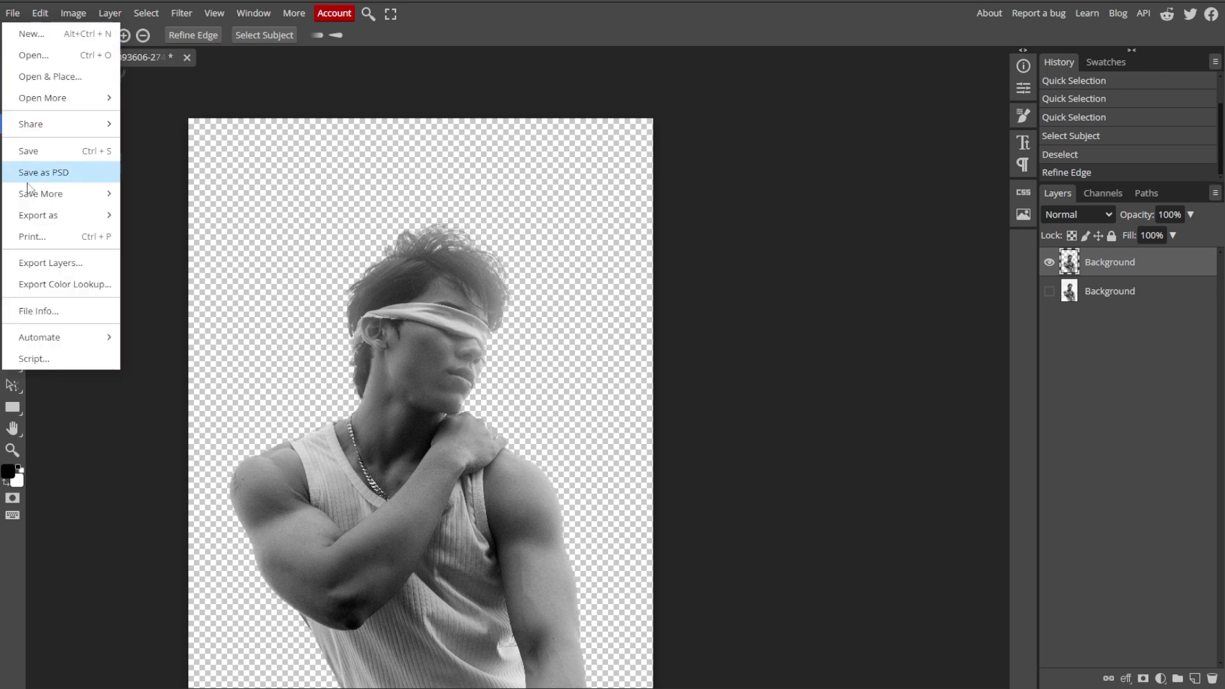
Step: Export the cutout via Export as > PNG and save the 3296 × 4544 px file
mouse_move(76, 215)
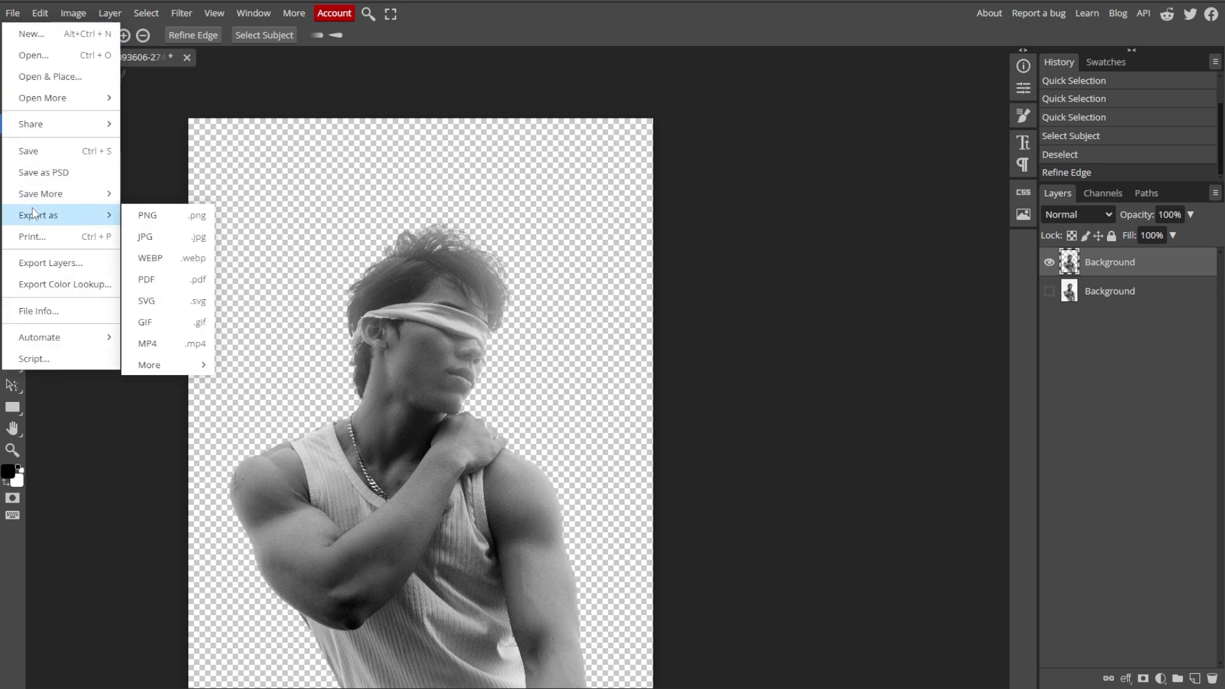
click(190, 221)
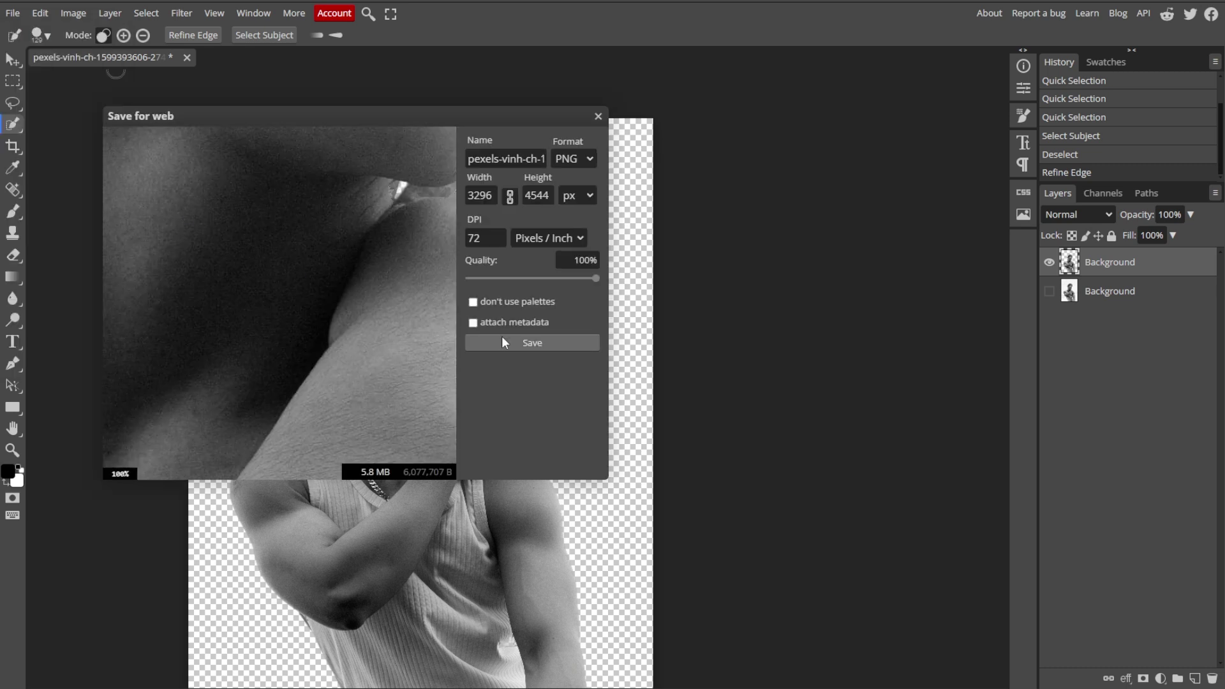
click(525, 342)
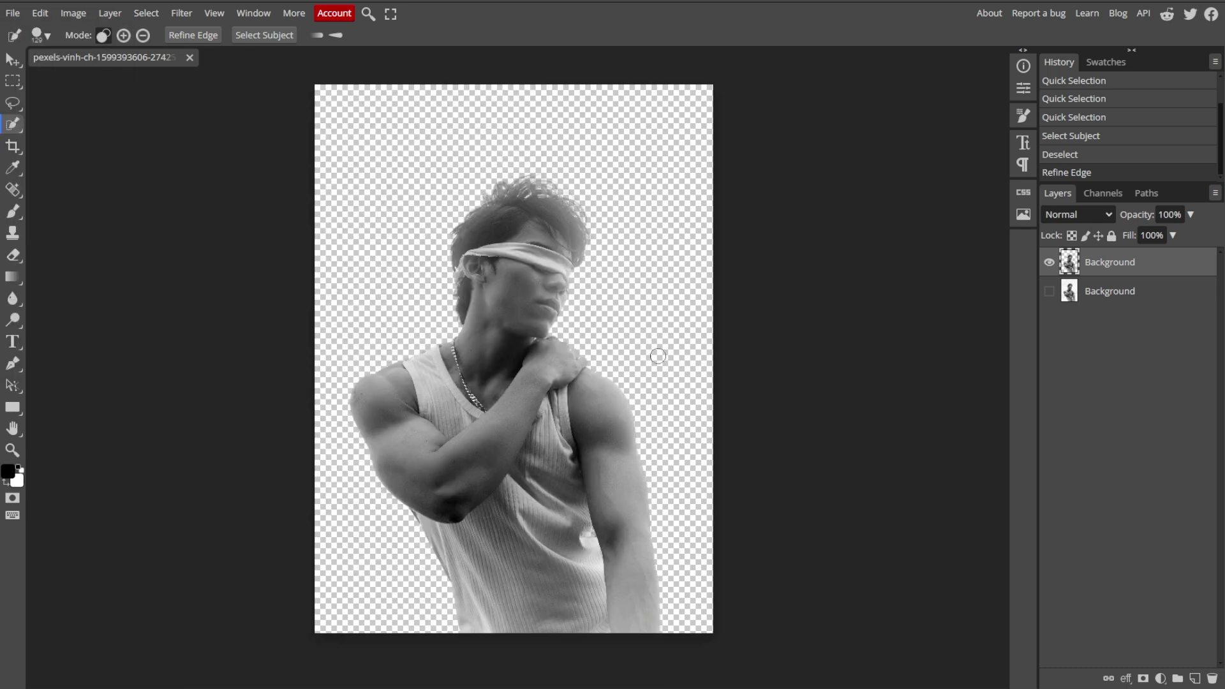
click(1050, 291)
click(1050, 290)
click(1050, 291)
click(1050, 290)
click(1050, 291)
click(1050, 291)
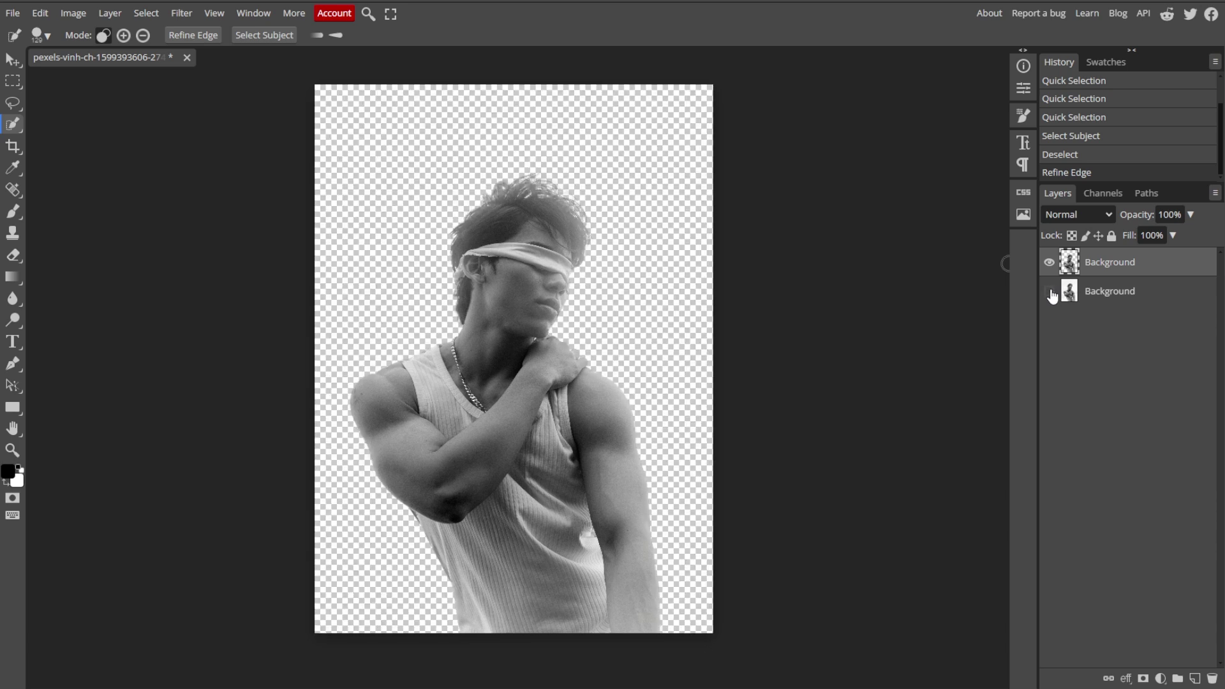